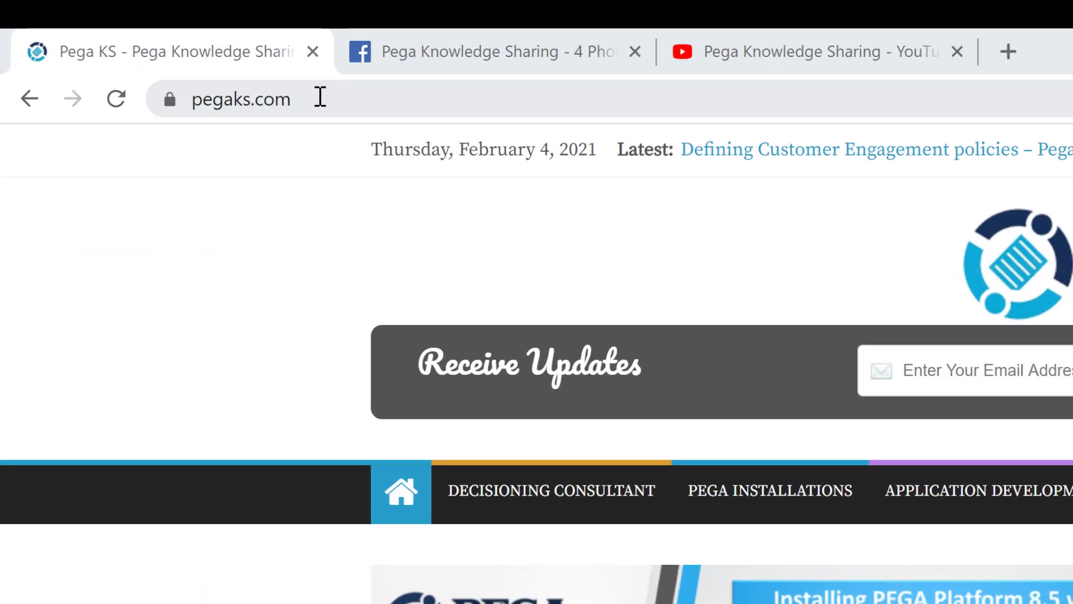
# - Select the site address, open and close its live chat, then visit its Facebook page
pyautogui.click(91, 47)
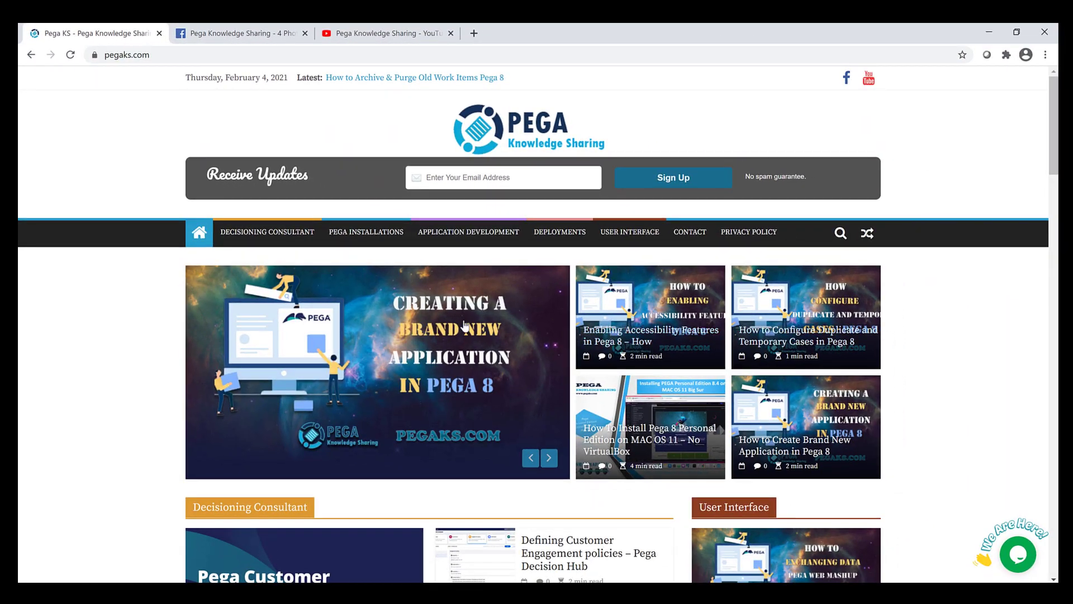
pyautogui.scroll(-3, 594, 344)
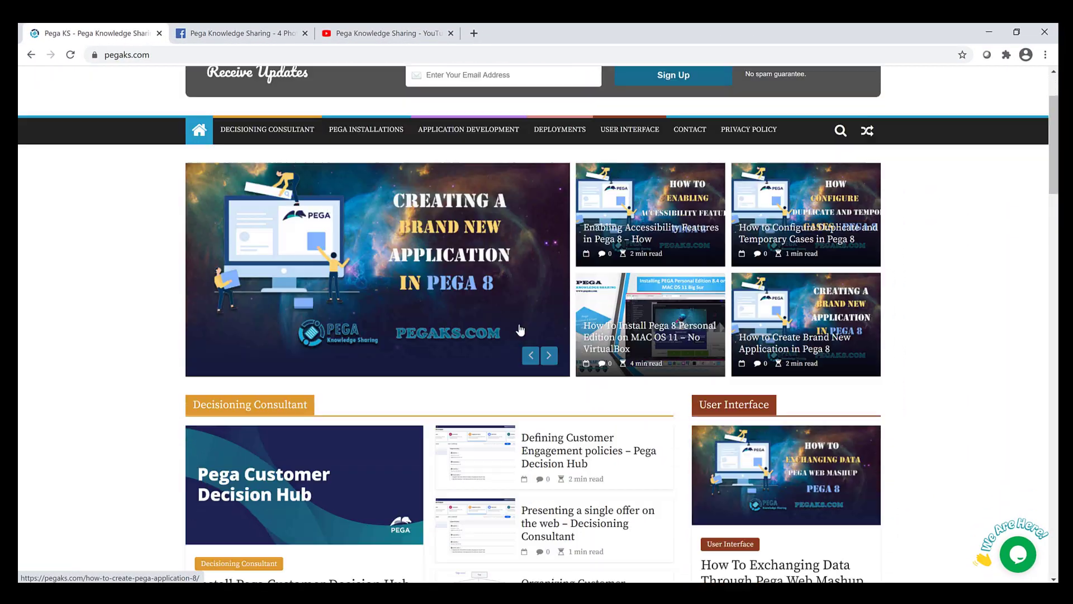
pyautogui.scroll(-2, 580, 329)
pyautogui.scroll(-2, 579, 330)
pyautogui.scroll(-2, 579, 330)
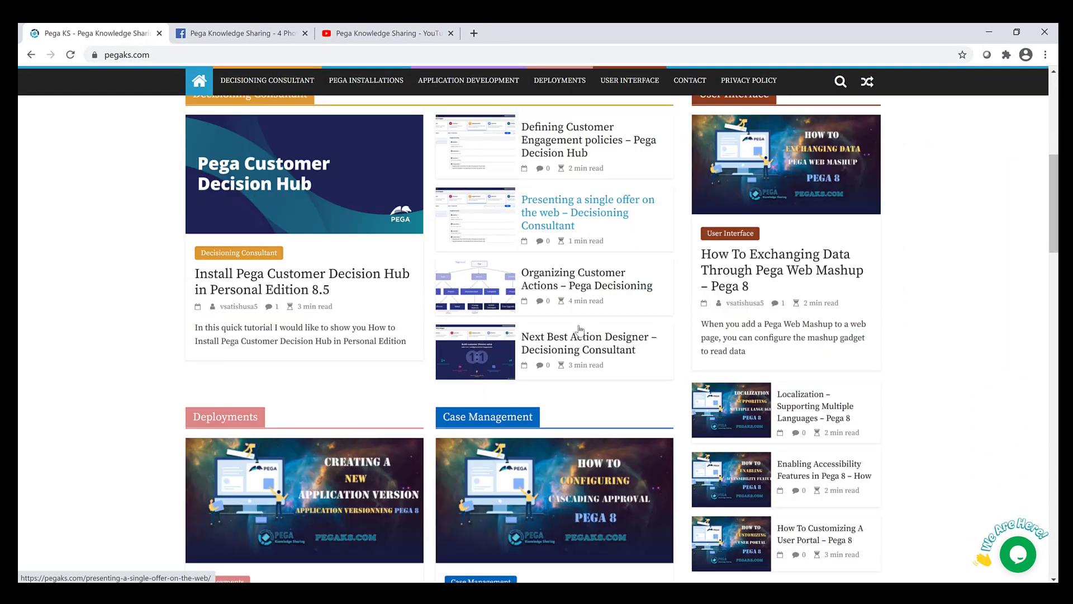
pyautogui.scroll(-1, 580, 330)
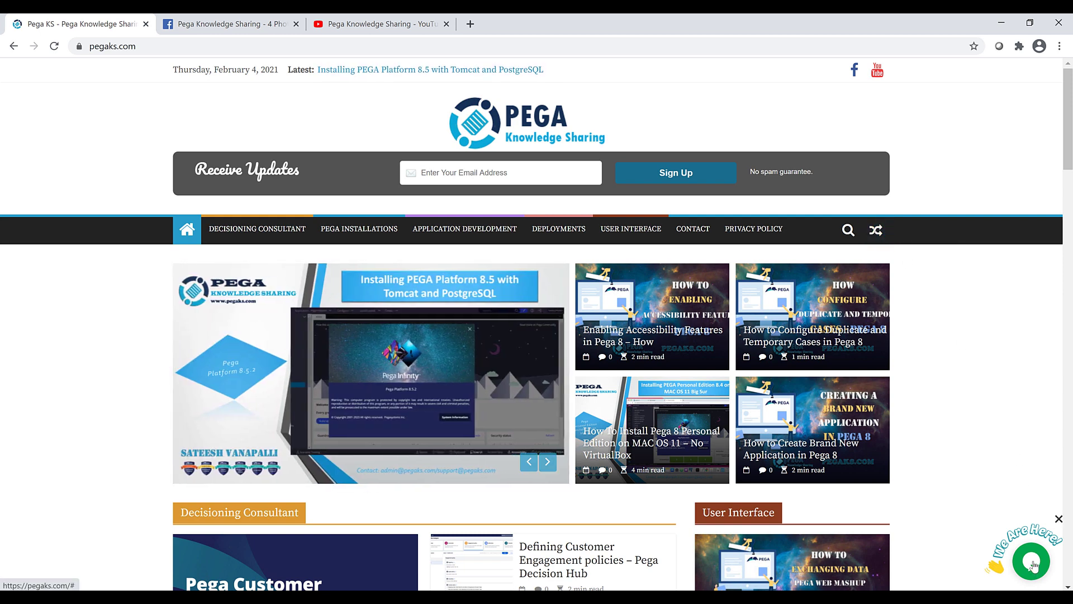
pyautogui.click(1031, 560)
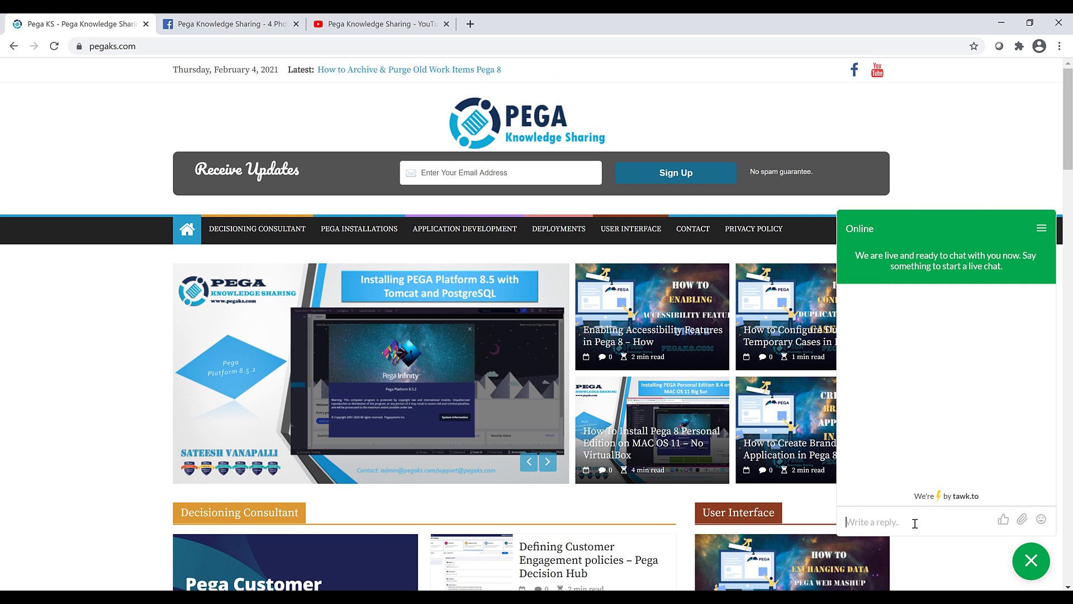
pyautogui.click(1032, 560)
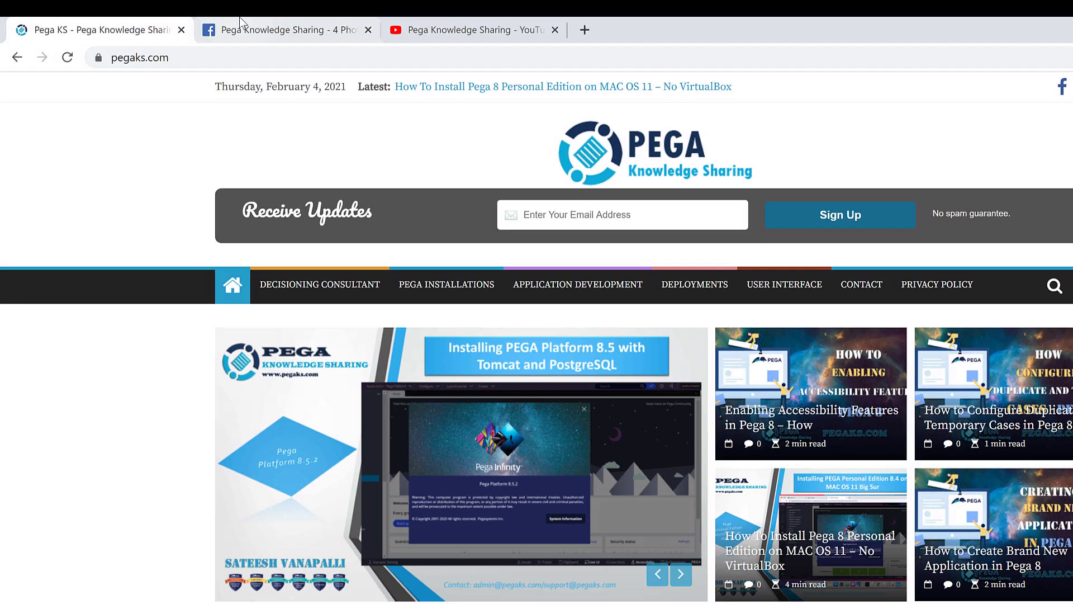
pyautogui.click(227, 23)
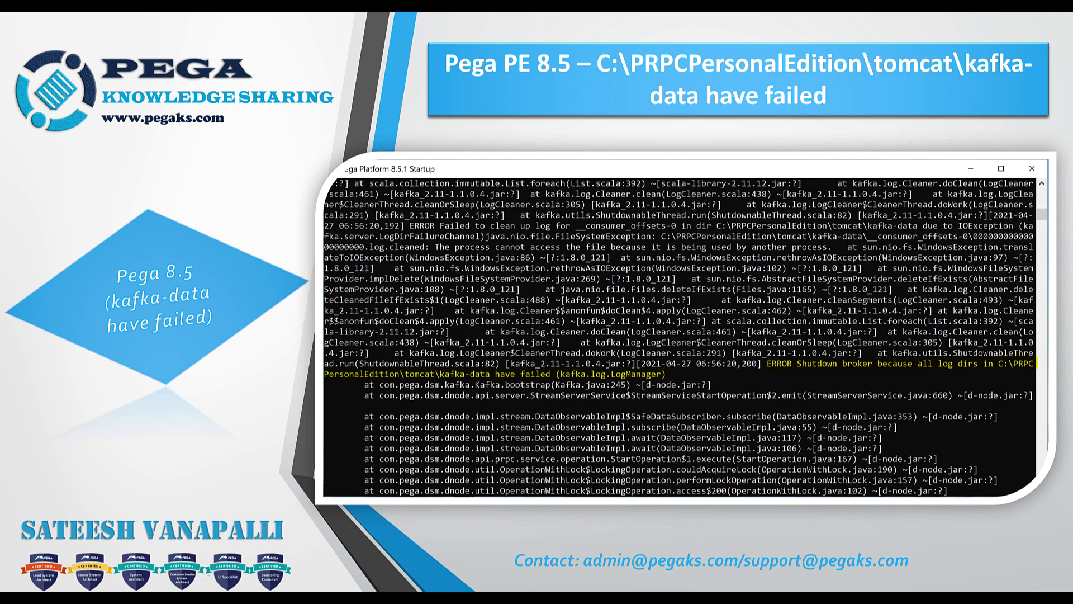
# - Advance from the kafka-data title slide through the Step 1, Step 2 and Step 3 slides
pyautogui.press('Right')
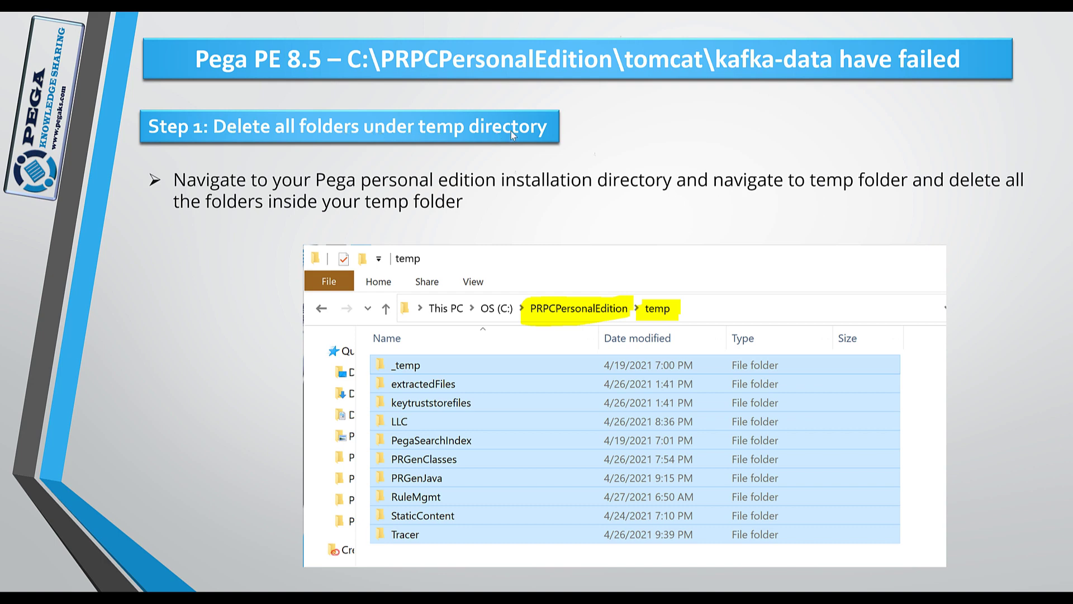
pyautogui.press('Right')
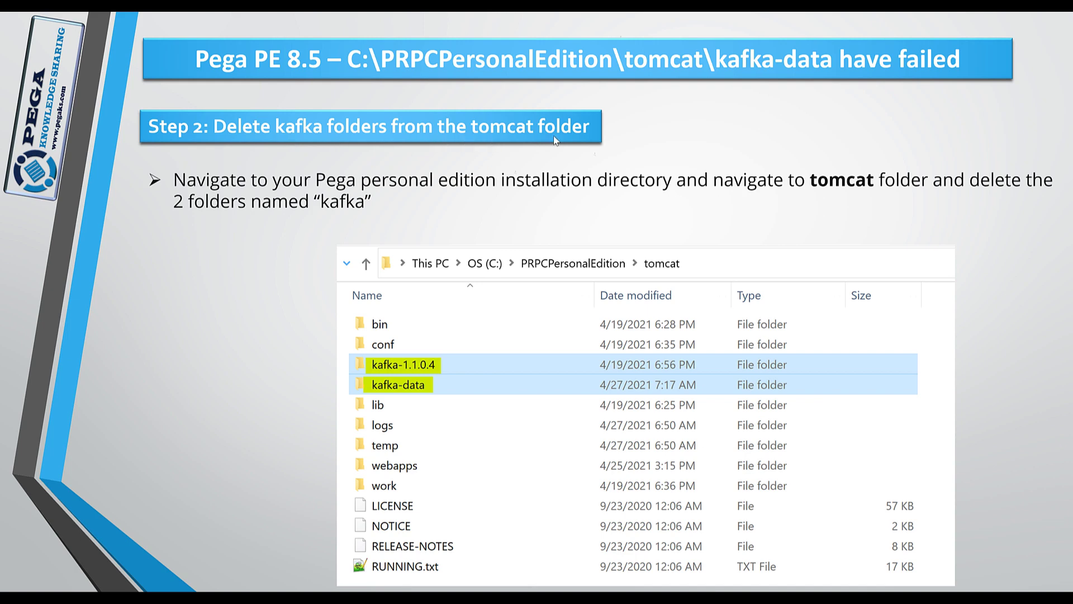
pyautogui.press('Right')
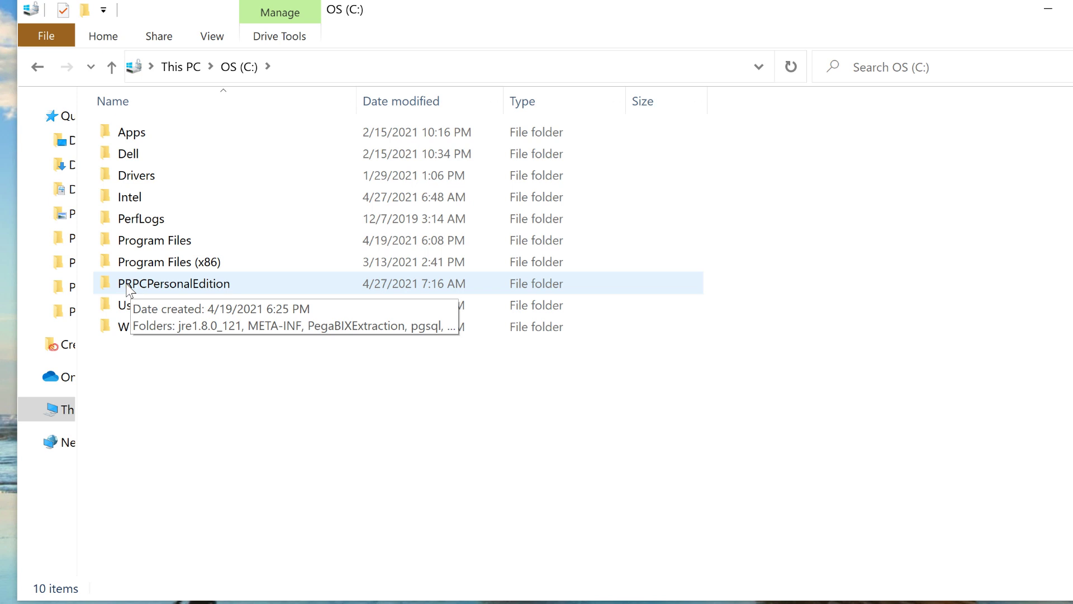
# - Delete all ten subfolders inside PRPCPersonalEdition's temp folder
pyautogui.doubleClick(207, 289)
pyautogui.doubleClick(131, 240)
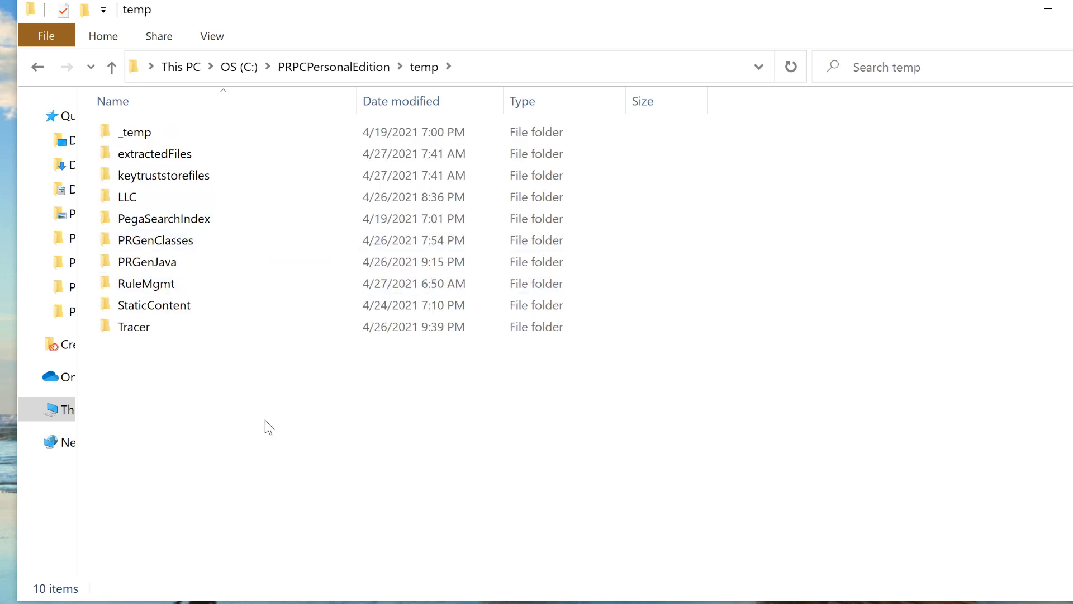
pyautogui.hotkey('ctrl', 'a')
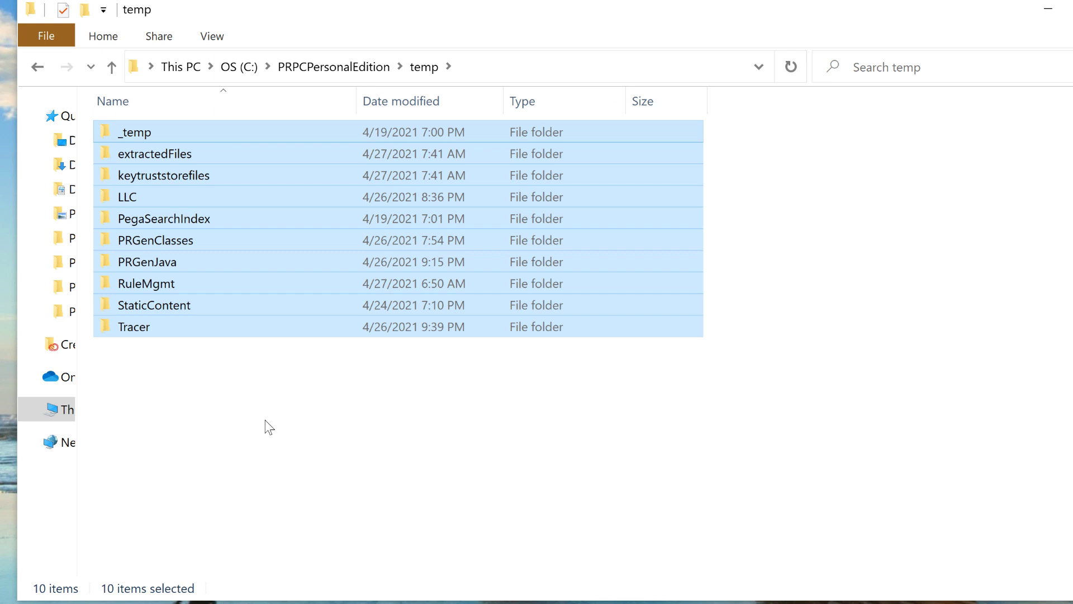
pyautogui.press('Delete')
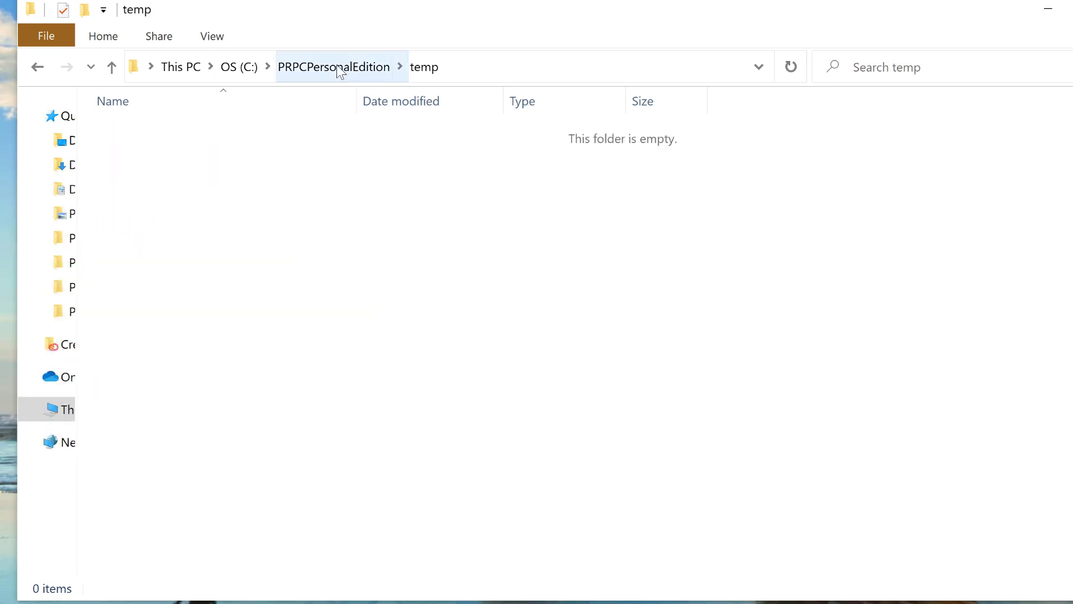
# - Delete kafka-1.1.0.4 and kafka-data from PRPCPersonalEdition's tomcat folder, leaving eleven items
pyautogui.click(333, 66)
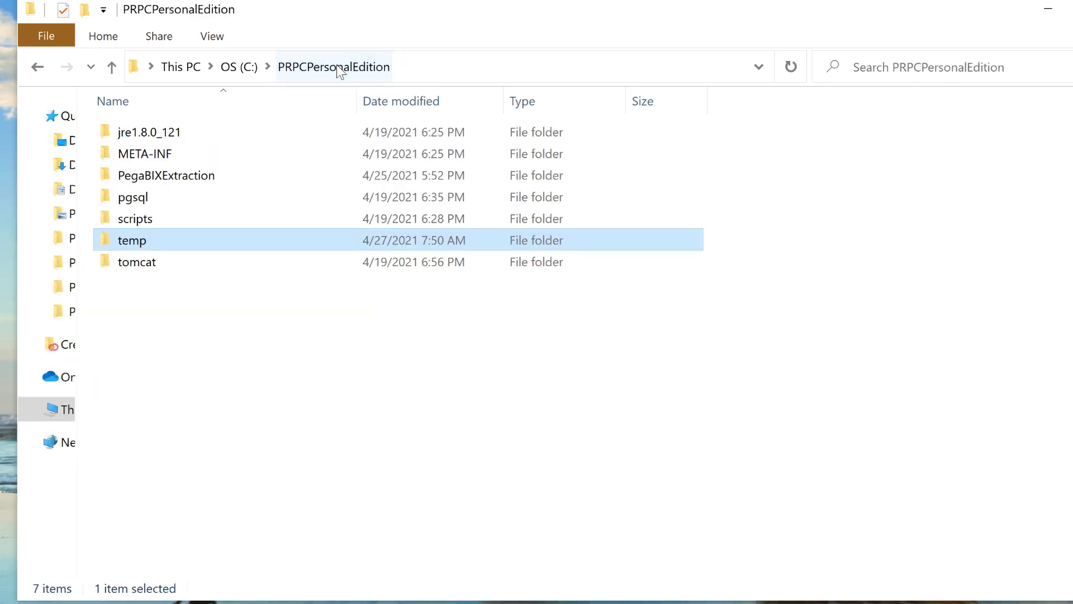
pyautogui.doubleClick(145, 261)
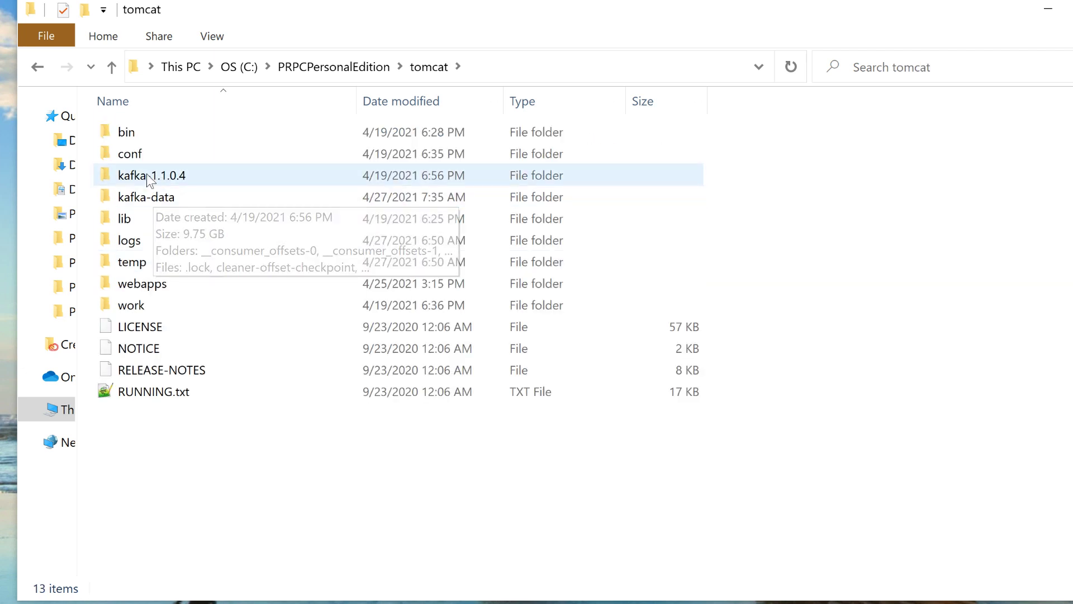
pyautogui.moveTo(709, 199); pyautogui.dragTo(673, 189)
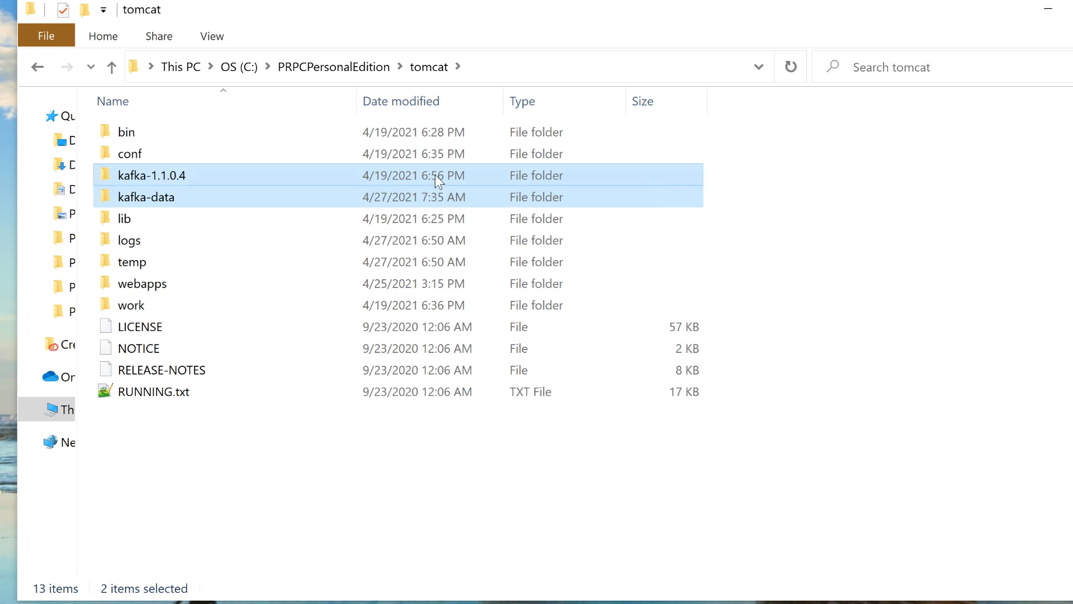
pyautogui.press('Delete')
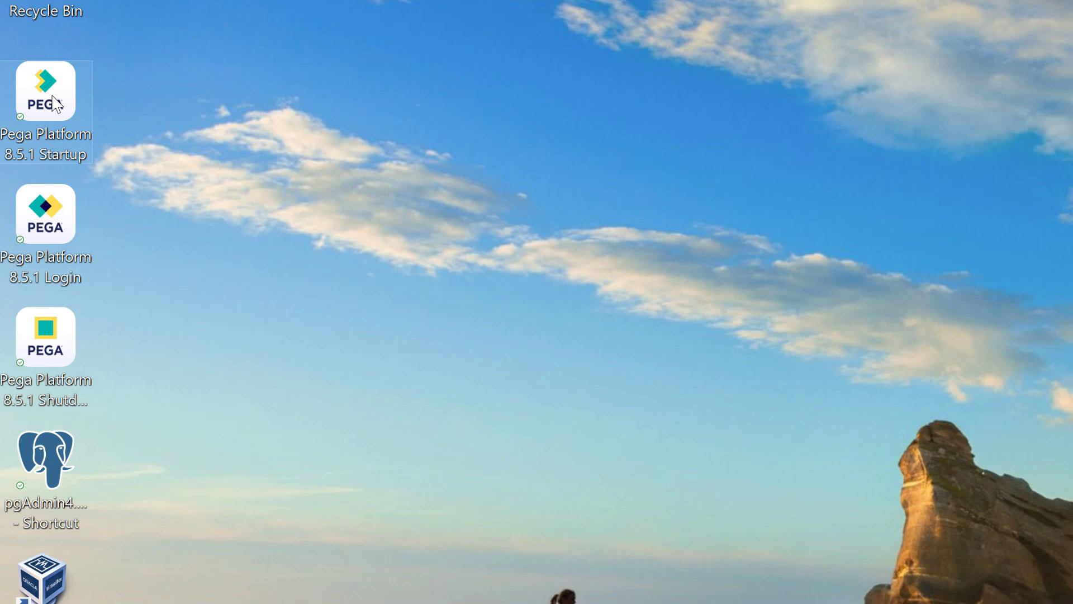
# - Start Pega Platform 8.5.1 from its desktop shortcut, then open the Pega Platform 8.5.1 Login page
pyautogui.doubleClick(47, 91)
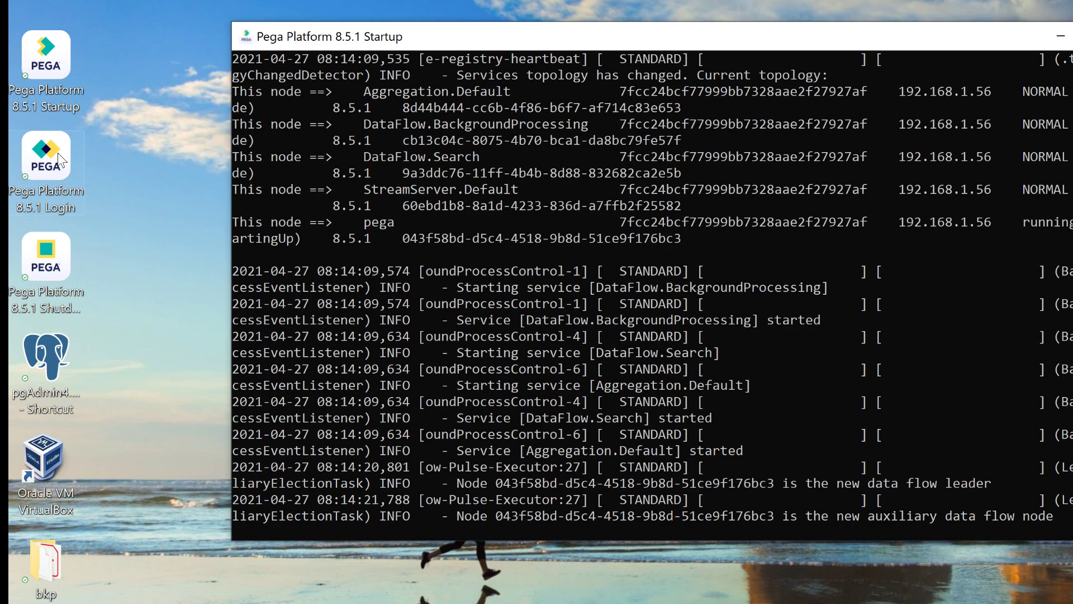
pyautogui.doubleClick(58, 153)
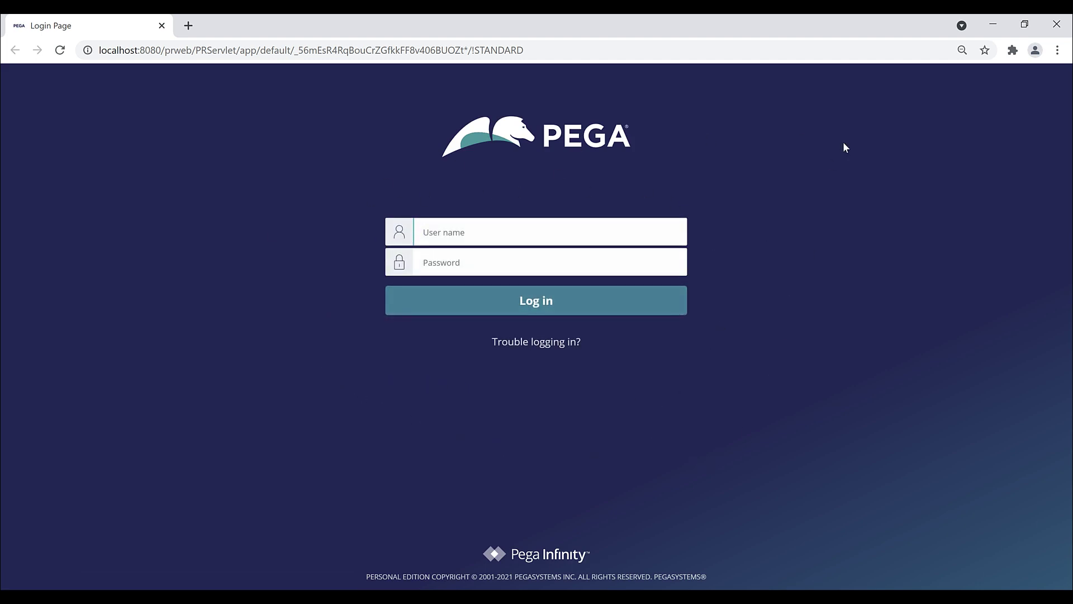
# - Bring the tomcat File Explorer window forward, showing kafka-1.1.0.4 and kafka-data recreated
pyautogui.hotkey('alt', 'Tab')
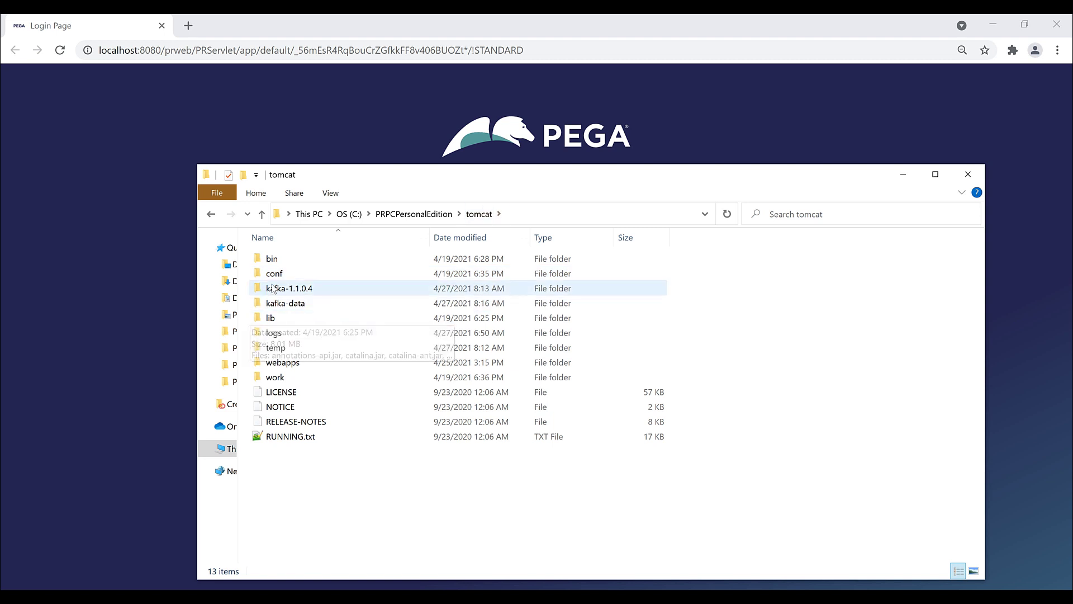